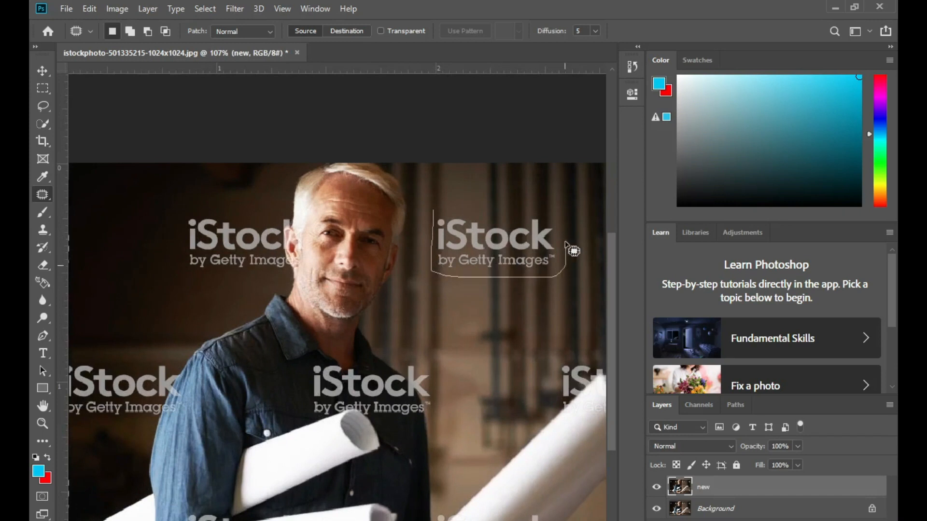
# Content-aware fill the outlined watermark beside the man's head onto a new layer, then toggle that layer to compare.
pyautogui.click(89, 9)
pyautogui.click(131, 246)
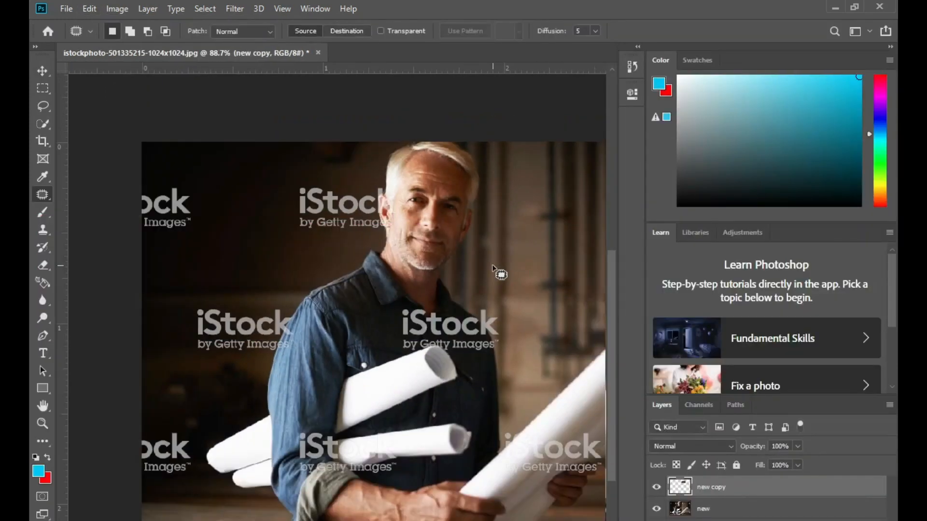
pyautogui.hotkey('ctrl', '-')
pyautogui.click(656, 488)
pyautogui.click(656, 487)
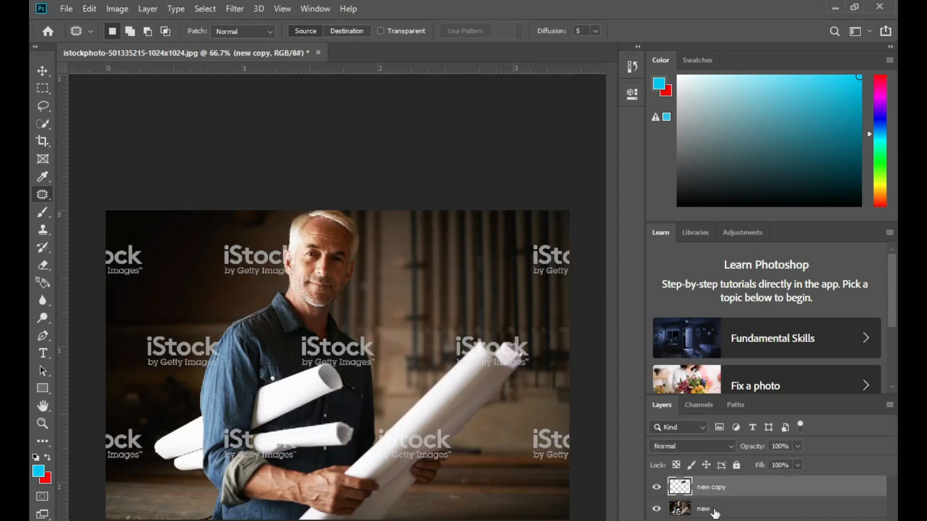
# Merge the "new copy" layer with the "new" layer.
pyautogui.keyDown('shift'); pyautogui.click(727, 509); pyautogui.keyUp('shift')
pyautogui.rightClick(728, 509)
pyautogui.click(588, 494)
# Flatten the image and content-aware fill the cut-off watermark at the photo's upper-right edge.
pyautogui.moveTo(554, 254); pyautogui.dragTo(567, 296)
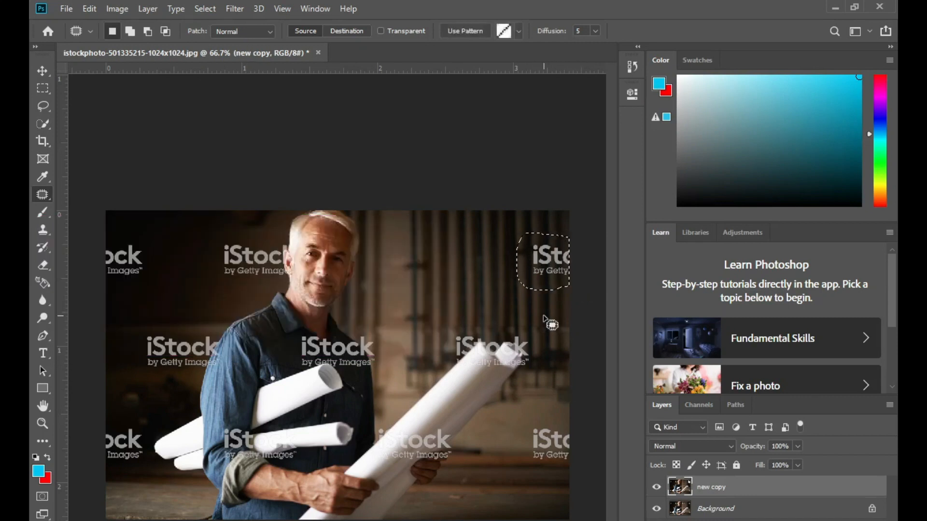
pyautogui.click(498, 275)
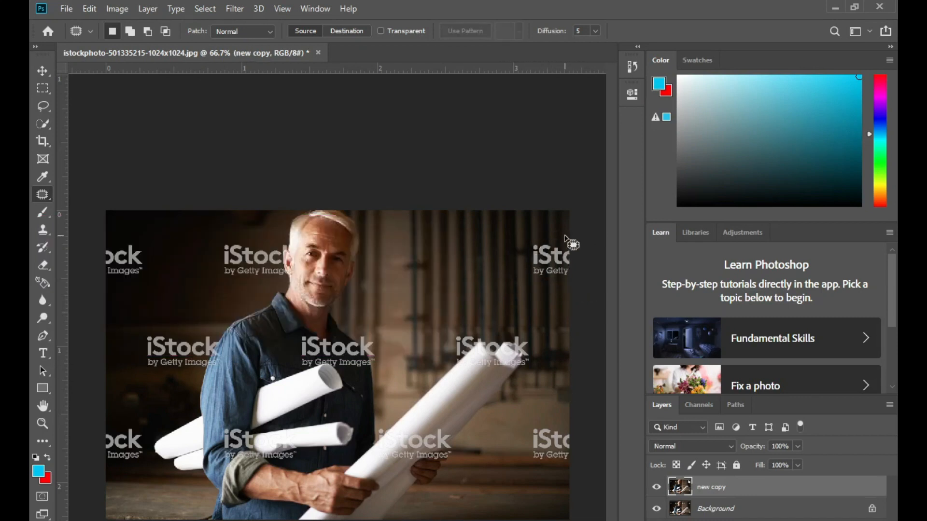
pyautogui.press('Delete')
pyautogui.moveTo(572, 252); pyautogui.dragTo(571, 263)
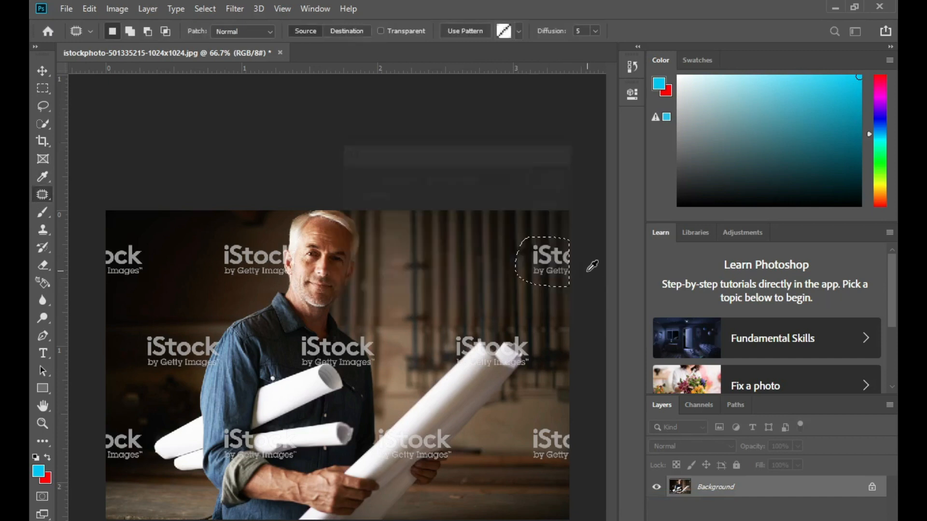
# Outline the cut-off watermark at the photo's lower-right edge and fill it with Content-Aware, Normal mode, 100% opacity.
pyautogui.moveTo(569, 417); pyautogui.dragTo(560, 480)
pyautogui.hotkey('shift', 'F5')
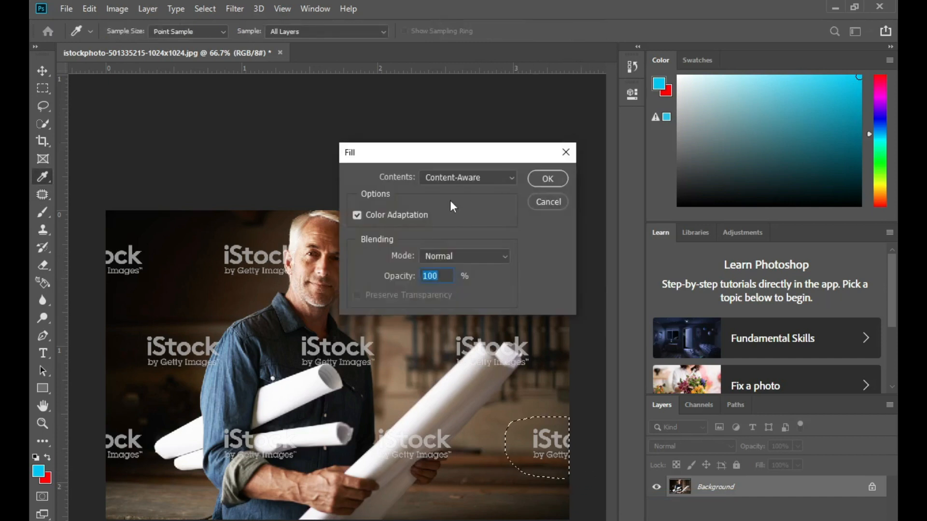
pyautogui.press('Return')
pyautogui.click(566, 482)
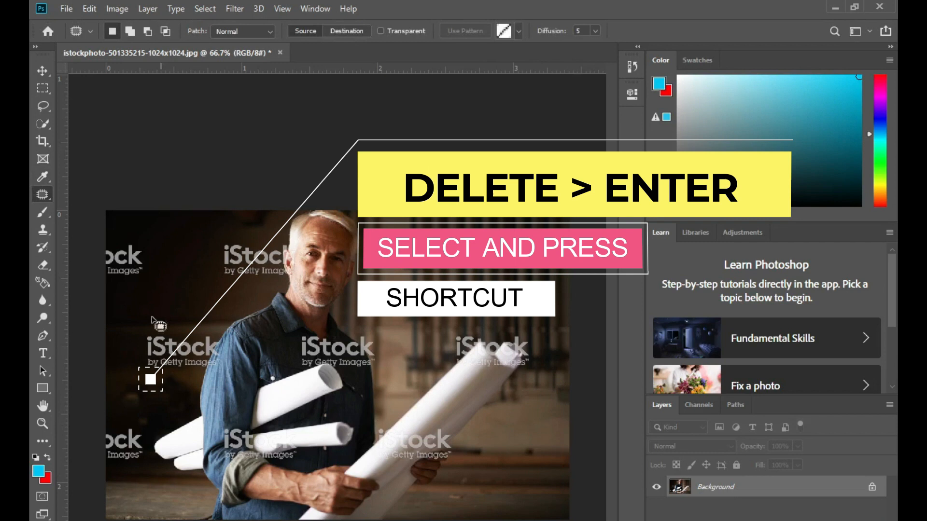
# Outline and content-aware fill the two cut-off watermarks along the photo's left edge, then deselect.
pyautogui.moveTo(101, 280); pyautogui.dragTo(154, 279)
pyautogui.press('Delete')
pyautogui.press('Return')
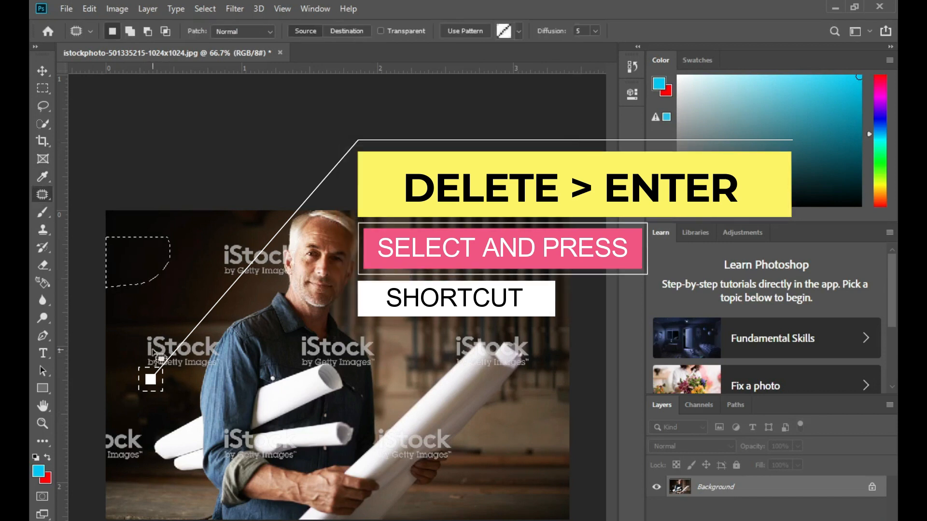
pyautogui.moveTo(140, 415)
pyautogui.mouseDown()
pyautogui.moveTo(111, 416)
pyautogui.moveTo(148, 442)
pyautogui.moveTo(107, 475)
pyautogui.mouseUp()
pyautogui.click(129, 351)
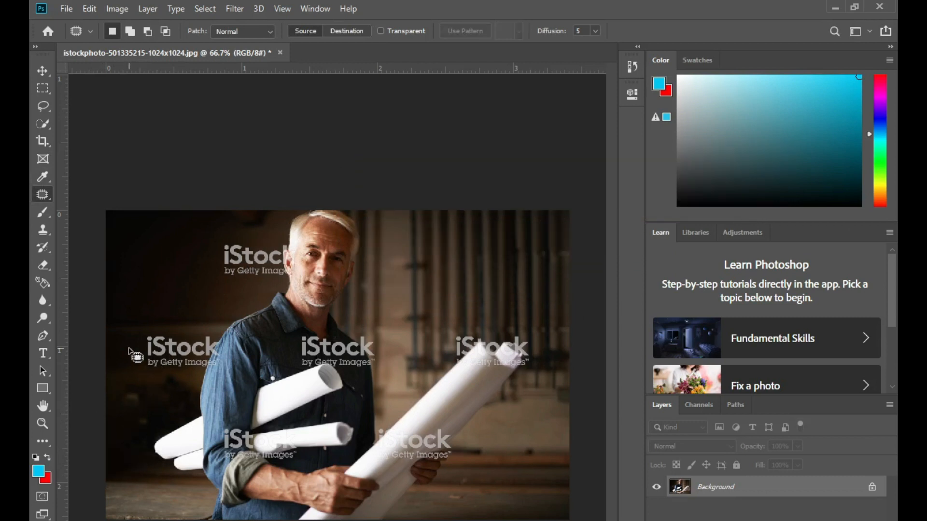
# Outline and content-aware fill the watermark in the dark background beside the man's blue sleeve.
pyautogui.scroll(6, 286, 382)
pyautogui.moveTo(175, 360)
pyautogui.mouseDown()
pyautogui.moveTo(316, 369)
pyautogui.moveTo(182, 382)
pyautogui.moveTo(173, 376)
pyautogui.mouseUp()
pyautogui.hotkey('ctrl', 'd')
# Outline and content-aware fill the watermark beside the man's ear, working up to the edge of his face.
pyautogui.moveTo(325, 251); pyautogui.dragTo(212, 325)
pyautogui.moveTo(313, 266); pyautogui.dragTo(248, 222)
pyautogui.hotkey('shift', 'BackSpace')
pyautogui.press('Return')
pyautogui.hotkey('ctrl', 'd')
pyautogui.scroll(-3, 473, 334)
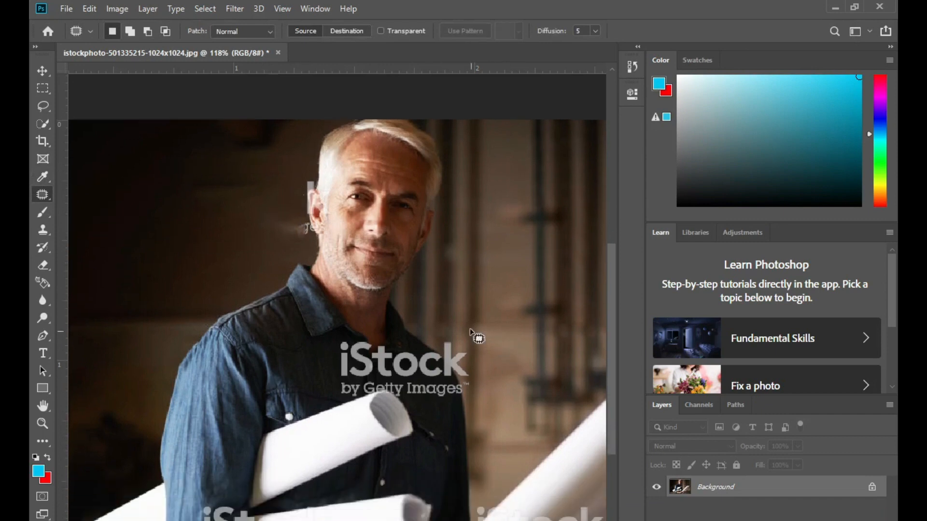
# Try to content-aware fill the whole watermark across the man's chest in one selection, then undo it.
pyautogui.moveTo(408, 360)
pyautogui.mouseDown()
pyautogui.moveTo(453, 355)
pyautogui.moveTo(479, 302)
pyautogui.mouseUp()
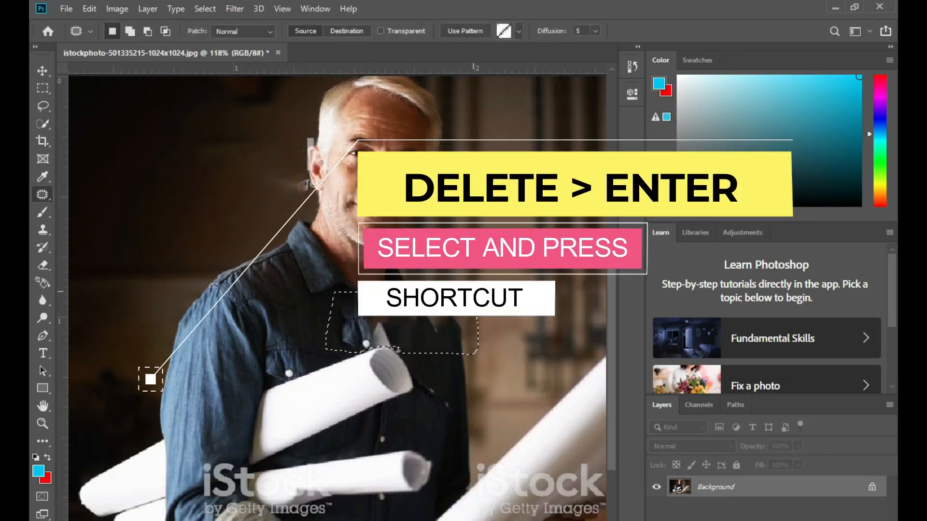
pyautogui.hotkey('ctrl', 'z')
pyautogui.hotkey('ctrl', 'd')
# Try to content-aware fill the watermark over the large paper roll and fingers, then undo the fill and deselect.
pyautogui.scroll(-1, 467, 363)
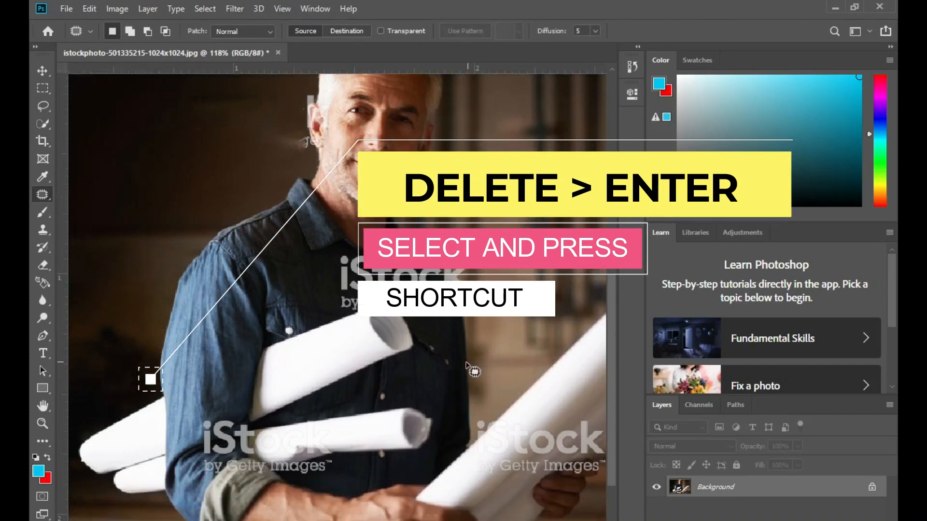
pyautogui.scroll(-1, 467, 363)
pyautogui.hscroll(2, 466, 363)
pyautogui.moveTo(412, 375)
pyautogui.mouseDown()
pyautogui.moveTo(392, 407)
pyautogui.moveTo(418, 436)
pyautogui.moveTo(443, 427)
pyautogui.mouseUp()
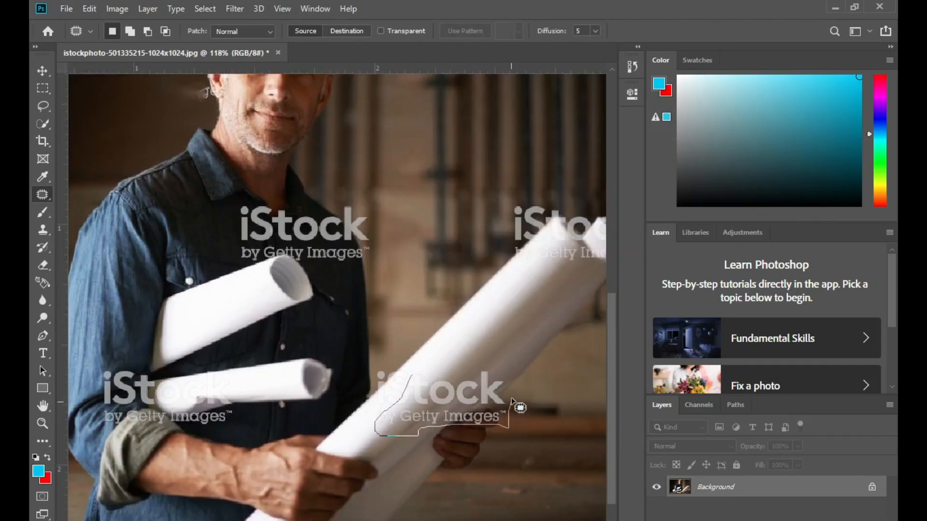
pyautogui.moveTo(465, 369); pyautogui.dragTo(456, 370)
pyautogui.press('Delete')
pyautogui.press('Return')
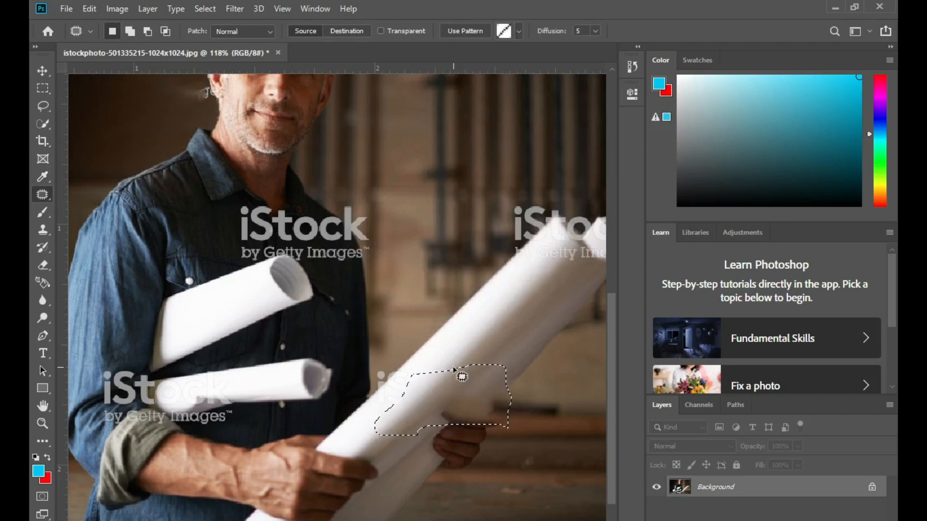
pyautogui.hotkey('ctrl', 'z')
pyautogui.hotkey('ctrl', 'd')
# Paint out the outer letters of the chest watermark with the Spot Healing Brush at size 15, Content-Aware type.
pyautogui.scroll(-2, 479, 341)
pyautogui.scroll(3, 342, 334)
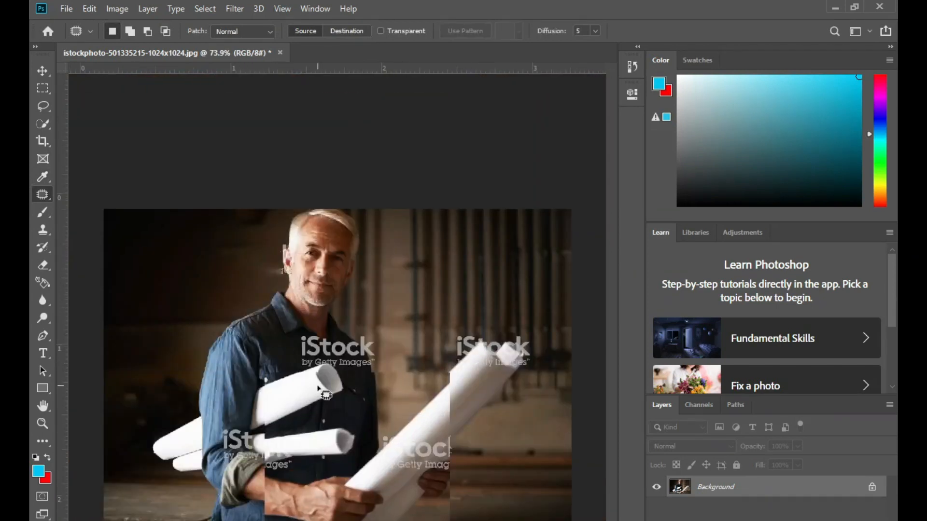
pyautogui.scroll(3, 405, 377)
pyautogui.rightClick(42, 195)
pyautogui.click(90, 195)
pyautogui.moveTo(200, 338)
pyautogui.mouseDown()
pyautogui.moveTo(206, 384)
pyautogui.moveTo(227, 405)
pyautogui.mouseUp()
pyautogui.moveTo(213, 338)
pyautogui.mouseDown()
pyautogui.moveTo(237, 342)
pyautogui.moveTo(214, 325)
pyautogui.moveTo(248, 316)
pyautogui.moveTo(247, 361)
pyautogui.moveTo(229, 373)
pyautogui.moveTo(249, 370)
pyautogui.moveTo(249, 344)
pyautogui.moveTo(240, 360)
pyautogui.mouseUp()
pyautogui.moveTo(407, 341)
pyautogui.mouseDown()
pyautogui.moveTo(378, 340)
pyautogui.moveTo(404, 367)
pyautogui.mouseUp()
pyautogui.moveTo(404, 367); pyautogui.dragTo(373, 359)
pyautogui.moveTo(354, 404); pyautogui.dragTo(461, 399)
pyautogui.moveTo(412, 379)
pyautogui.mouseDown()
pyautogui.moveTo(437, 338)
pyautogui.moveTo(449, 367)
pyautogui.moveTo(471, 357)
pyautogui.moveTo(462, 377)
pyautogui.mouseUp()
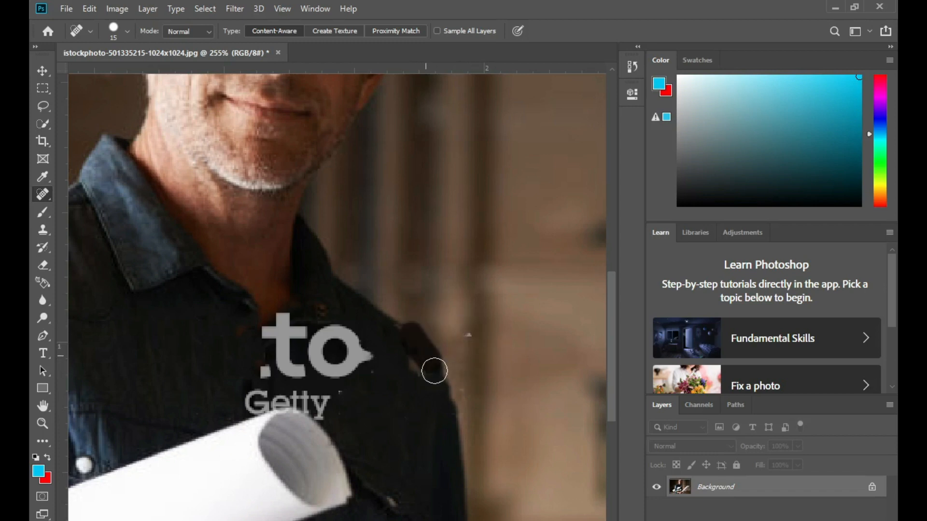
# Heal the remaining "to" and "Getty" letters on the shirt, reducing the brush to size 8 for the fine parts.
pyautogui.moveTo(339, 339); pyautogui.dragTo(357, 375)
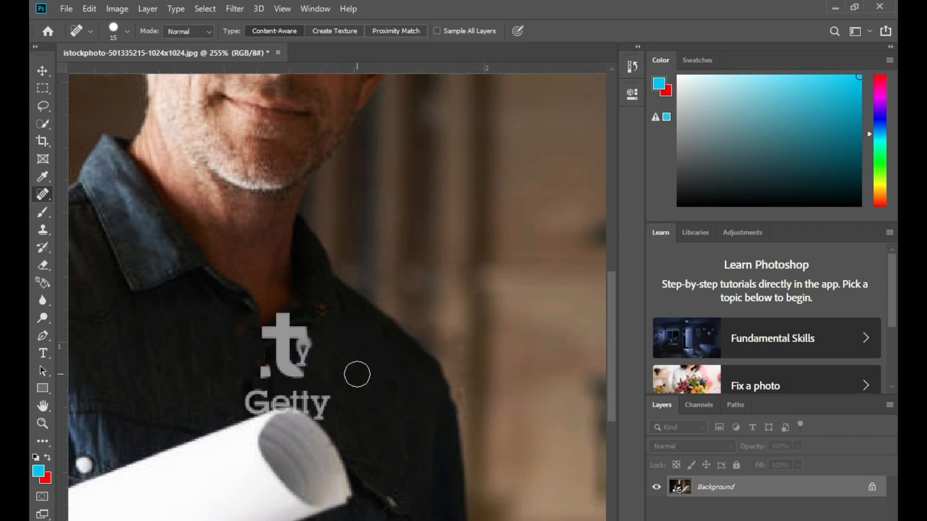
pyautogui.moveTo(258, 395)
pyautogui.mouseDown()
pyautogui.moveTo(321, 400)
pyautogui.moveTo(297, 403)
pyautogui.mouseUp()
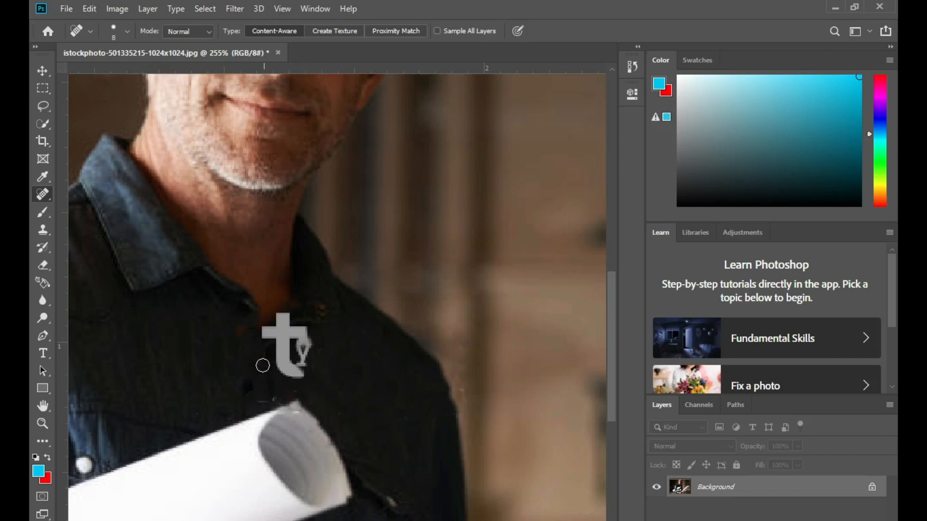
pyautogui.moveTo(307, 351)
pyautogui.mouseDown()
pyautogui.moveTo(302, 372)
pyautogui.moveTo(279, 346)
pyautogui.moveTo(282, 319)
pyautogui.moveTo(290, 318)
pyautogui.moveTo(291, 371)
pyautogui.mouseUp()
# Heal the "i", "by" and part of "Images" in the watermark over the forearm and small roll, reducing the brush to size 4.
pyautogui.scroll(-4, 394, 464)
pyautogui.moveTo(243, 423)
pyautogui.mouseDown()
pyautogui.moveTo(366, 338)
pyautogui.moveTo(356, 296)
pyautogui.mouseUp()
pyautogui.scroll(7, 216, 512)
pyautogui.moveTo(155, 512); pyautogui.dragTo(192, 517)
pyautogui.moveTo(155, 394)
pyautogui.mouseDown()
pyautogui.moveTo(149, 428)
pyautogui.moveTo(159, 489)
pyautogui.mouseUp()
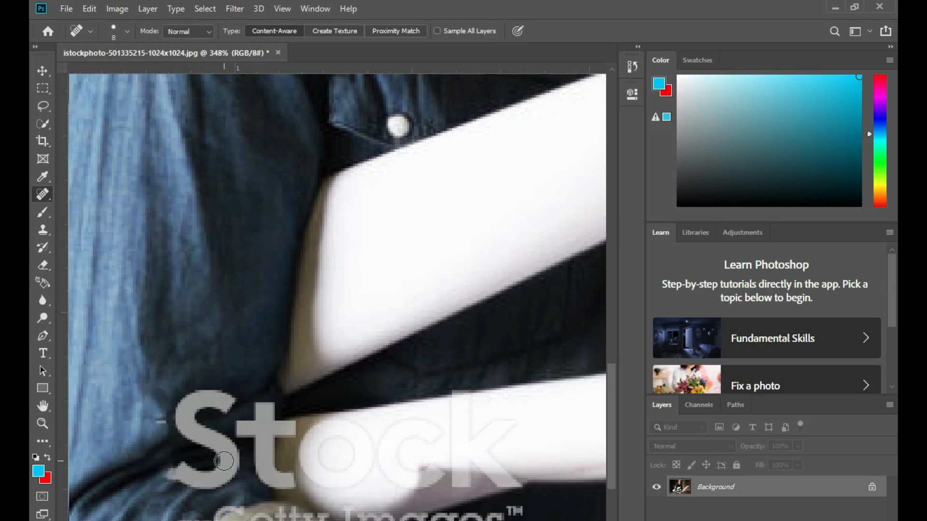
pyautogui.scroll(2, 162, 421)
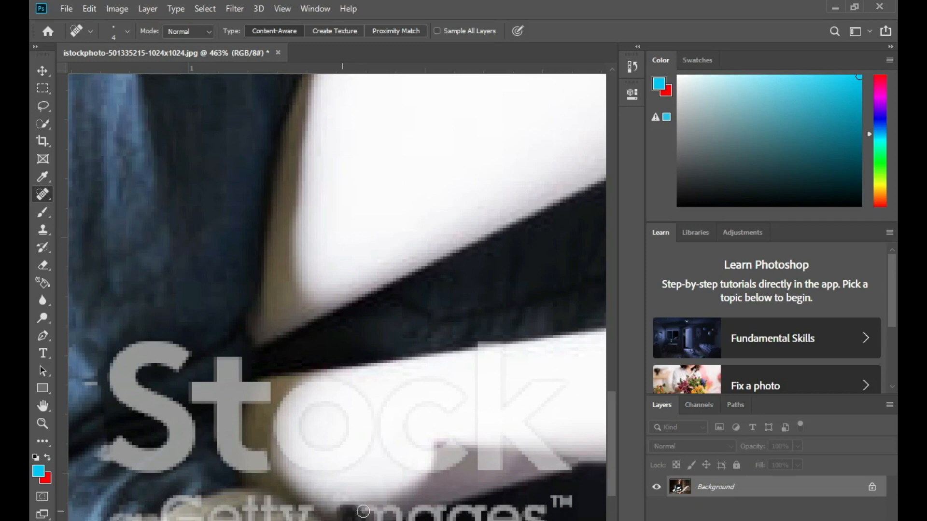
pyautogui.moveTo(413, 515); pyautogui.dragTo(495, 509)
# Outline the rest of "Images™" below the small roll with the Patch tool and content-aware fill it.
pyautogui.rightClick(42, 194)
pyautogui.click(96, 220)
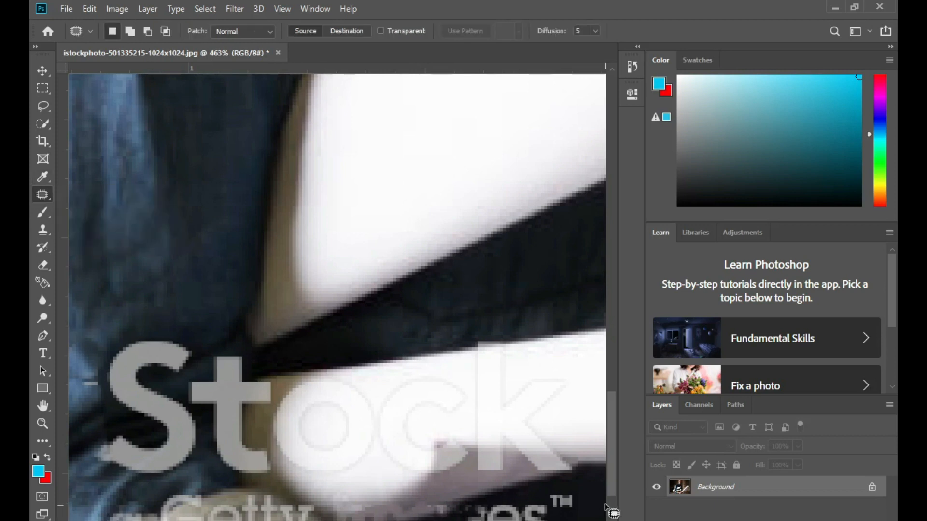
pyautogui.hotkey('shift', 'BackSpace')
pyautogui.press('Return')
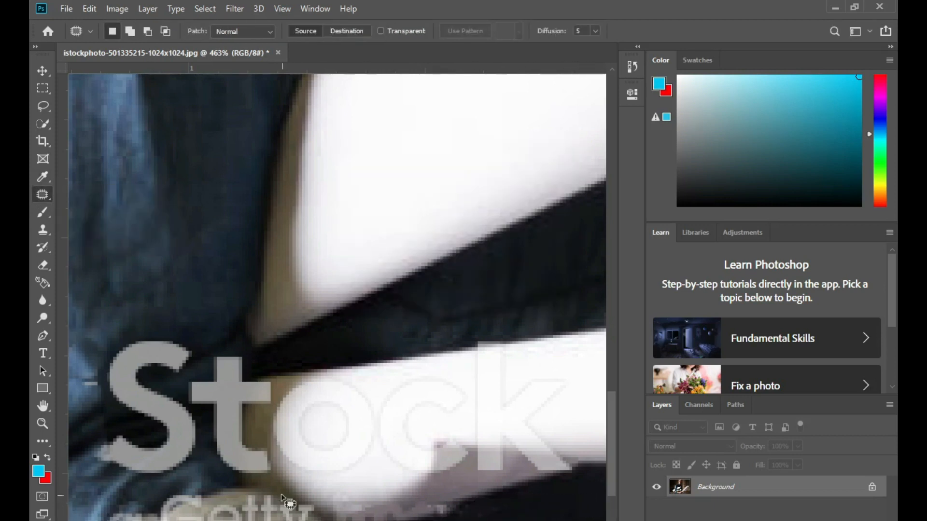
# Outline and content-aware fill the word "Getty" over the rolled cuff in sections, then deselect.
pyautogui.moveTo(315, 506); pyautogui.dragTo(316, 503)
pyautogui.hotkey('shift', 'BackSpace')
pyautogui.press('Return')
pyautogui.moveTo(209, 495)
pyautogui.mouseDown()
pyautogui.moveTo(189, 519)
pyautogui.moveTo(209, 520)
pyautogui.mouseUp()
pyautogui.hotkey('shift', 'BackSpace')
pyautogui.press('Return')
pyautogui.hotkey('ctrl', 'd')
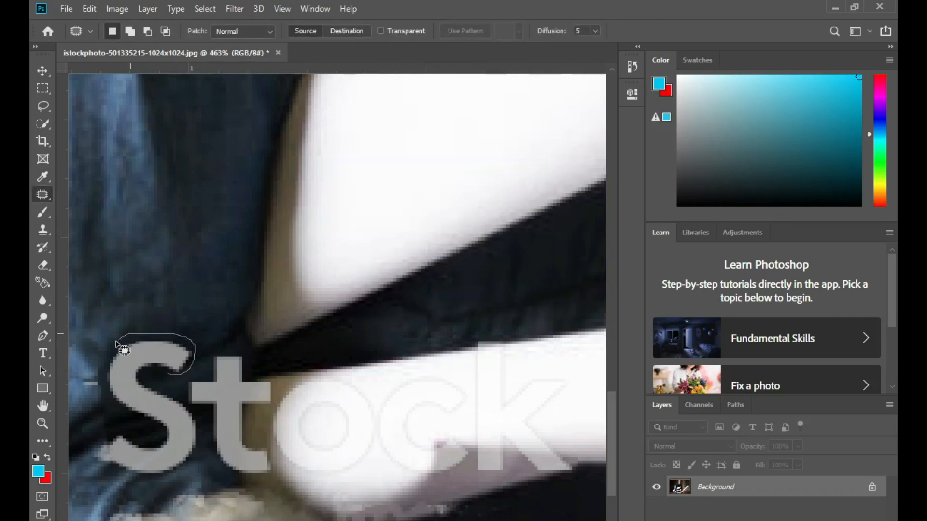
# Outline the watermark letter "S" on the blue sleeve and content-aware fill it.
pyautogui.moveTo(211, 425); pyautogui.dragTo(196, 414)
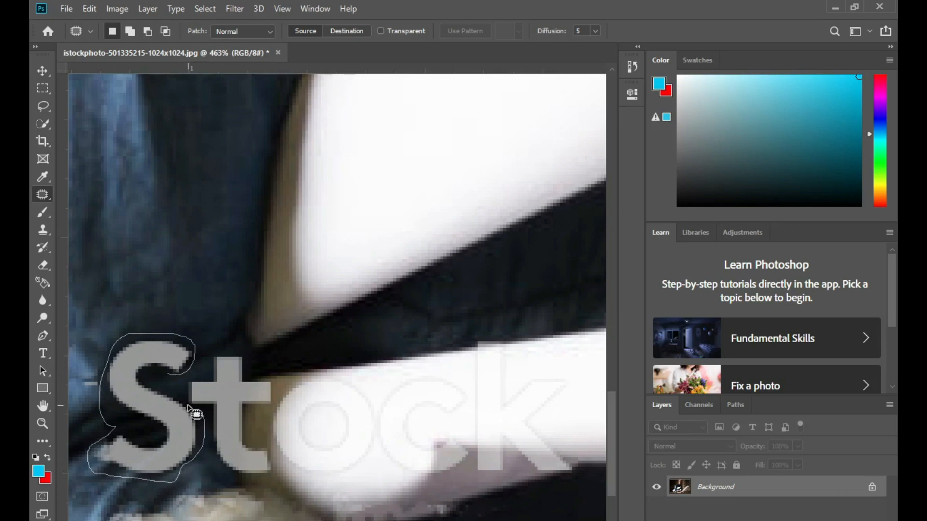
pyautogui.hotkey('shift', 'BackSpace')
pyautogui.press('Return')
pyautogui.hotkey('ctrl', 'd')
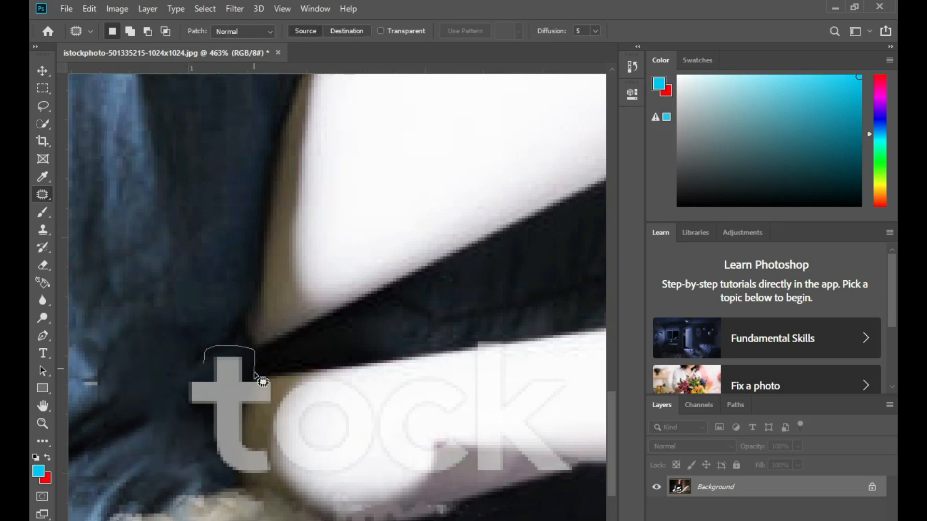
# Outline and remove the watermark letters "t" and "o" where the sleeve meets the small paper roll.
pyautogui.moveTo(261, 481); pyautogui.dragTo(190, 381)
pyautogui.moveTo(248, 399); pyautogui.dragTo(321, 397)
pyautogui.hotkey('ctrl', 'd')
# Paint out the watermark remnants over the man's ear and sideburn with the Spot Healing Brush at size 4.
pyautogui.scroll(-15, 317, 395)
pyautogui.moveTo(383, 454); pyautogui.dragTo(210, 415)
pyautogui.moveTo(374, 374); pyautogui.dragTo(407, 454)
pyautogui.scroll(-5, 407, 454)
pyautogui.scroll(19, 284, 277)
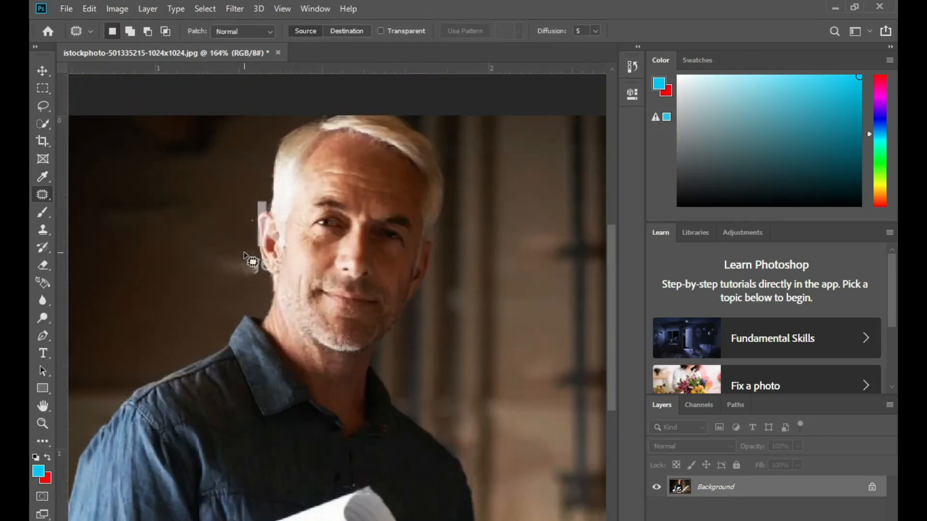
pyautogui.scroll(4, 320, 270)
pyautogui.rightClick(41, 195)
pyautogui.click(73, 195)
pyautogui.moveTo(280, 217)
pyautogui.mouseDown()
pyautogui.moveTo(272, 249)
pyautogui.moveTo(274, 225)
pyautogui.moveTo(297, 227)
pyautogui.moveTo(286, 253)
pyautogui.moveTo(276, 245)
pyautogui.moveTo(277, 330)
pyautogui.mouseUp()
pyautogui.moveTo(300, 310)
pyautogui.mouseDown()
pyautogui.moveTo(296, 297)
pyautogui.moveTo(291, 325)
pyautogui.mouseUp()
pyautogui.moveTo(326, 304)
pyautogui.mouseDown()
pyautogui.moveTo(324, 316)
pyautogui.moveTo(326, 309)
pyautogui.mouseUp()
pyautogui.moveTo(348, 313); pyautogui.dragTo(350, 324)
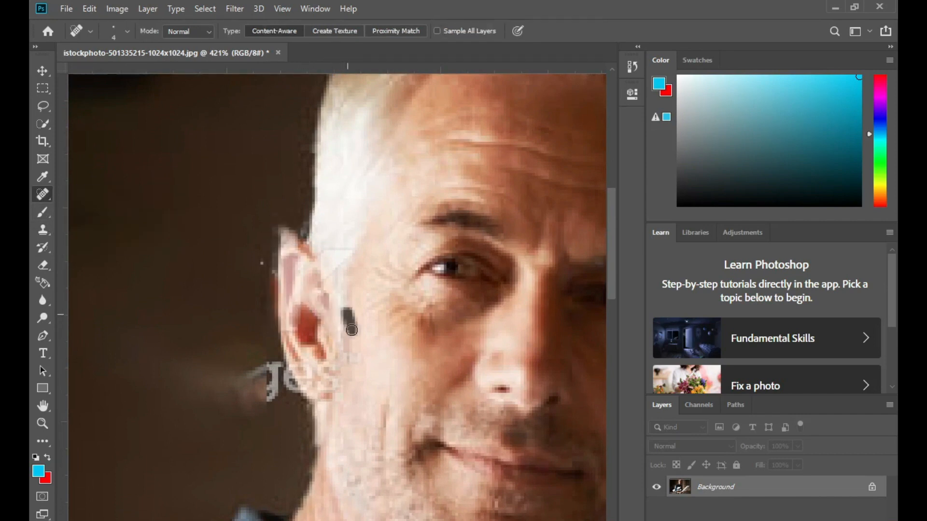
# Heal the upper edge of the ear and the leftover watermark letters beside the earlobe.
pyautogui.moveTo(290, 247); pyautogui.dragTo(289, 251)
pyautogui.moveTo(293, 364); pyautogui.dragTo(284, 389)
pyautogui.moveTo(273, 367)
pyautogui.mouseDown()
pyautogui.moveTo(263, 389)
pyautogui.moveTo(266, 379)
pyautogui.mouseUp()
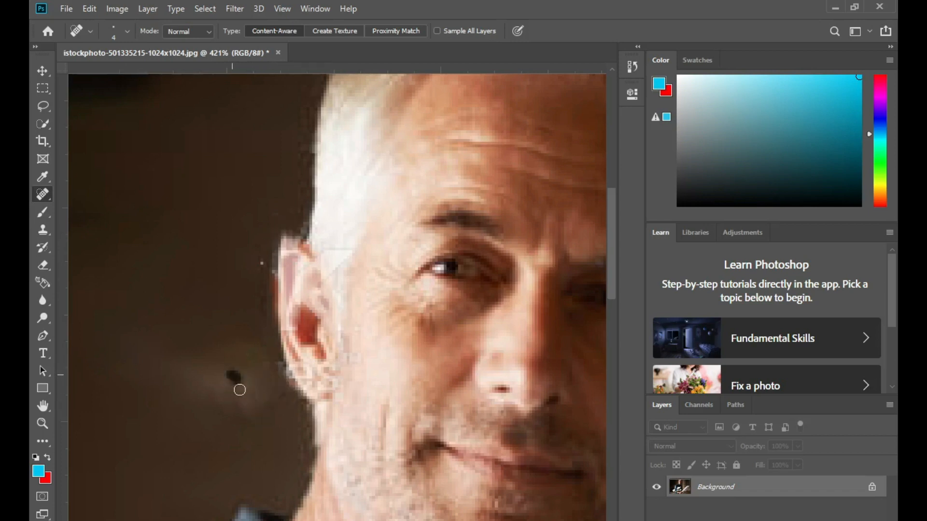
# Heal the "iSto" letters of the watermark on the large paper roll with the Spot Healing Brush at size 10.
pyautogui.scroll(-3, 356, 419)
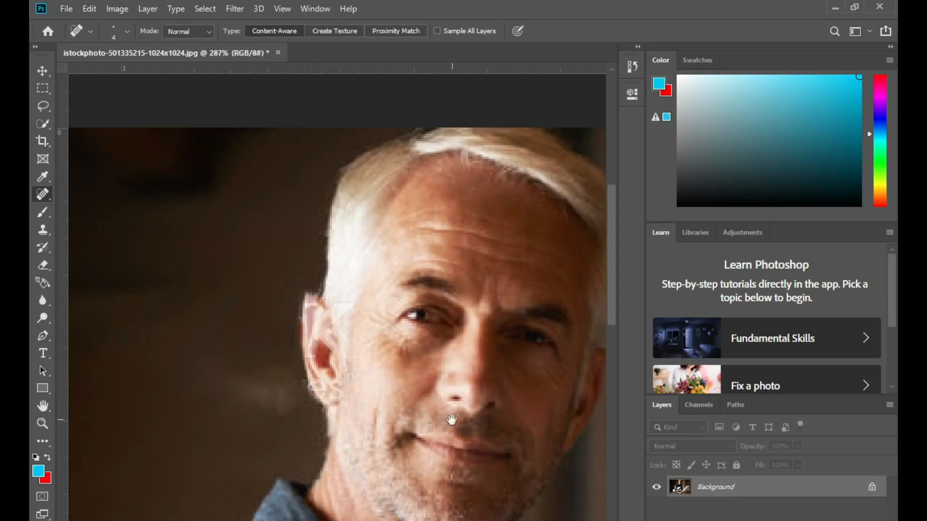
pyautogui.moveTo(450, 418); pyautogui.dragTo(297, 412)
pyautogui.scroll(-4, 309, 417)
pyautogui.moveTo(408, 451); pyautogui.dragTo(290, 100)
pyautogui.scroll(4, 205, 221)
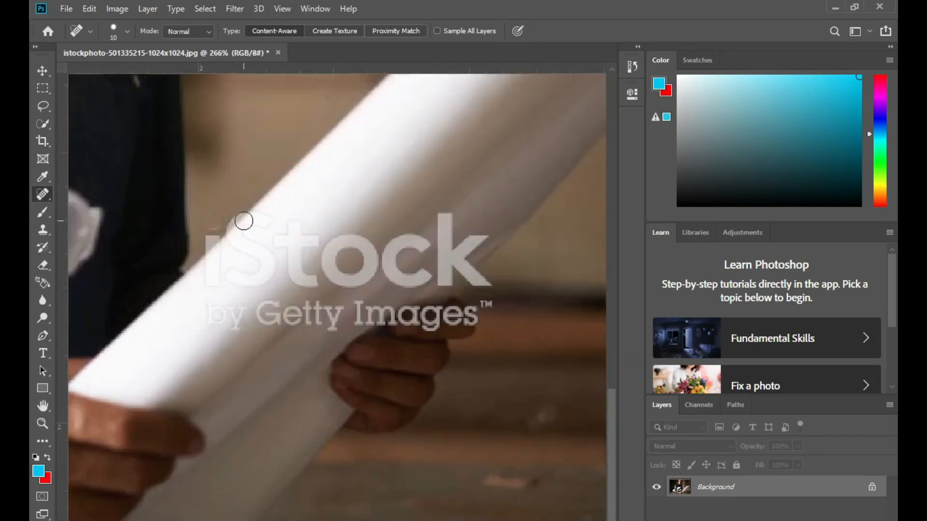
pyautogui.moveTo(212, 220); pyautogui.dragTo(211, 242)
pyautogui.moveTo(291, 256)
pyautogui.mouseDown()
pyautogui.moveTo(290, 241)
pyautogui.moveTo(302, 270)
pyautogui.mouseUp()
pyautogui.moveTo(335, 242)
pyautogui.mouseDown()
pyautogui.moveTo(329, 261)
pyautogui.moveTo(370, 263)
pyautogui.moveTo(356, 250)
pyautogui.mouseUp()
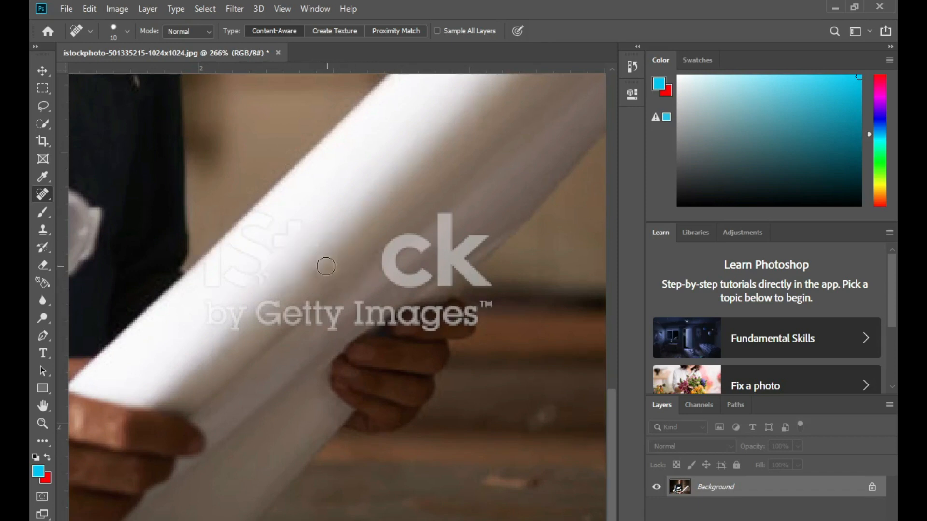
# Heal the "Getty" text and the "ck" letters of the watermark on the large paper roll.
pyautogui.moveTo(266, 309); pyautogui.dragTo(276, 321)
pyautogui.moveTo(285, 315); pyautogui.dragTo(334, 309)
pyautogui.moveTo(356, 311)
pyautogui.mouseDown()
pyautogui.moveTo(384, 311)
pyautogui.moveTo(377, 311)
pyautogui.mouseUp()
pyautogui.moveTo(288, 316); pyautogui.dragTo(289, 322)
pyautogui.moveTo(425, 239)
pyautogui.mouseDown()
pyautogui.moveTo(400, 242)
pyautogui.moveTo(395, 255)
pyautogui.moveTo(424, 276)
pyautogui.moveTo(443, 220)
pyautogui.moveTo(479, 239)
pyautogui.moveTo(488, 284)
pyautogui.mouseUp()
pyautogui.moveTo(449, 286); pyautogui.dragTo(440, 285)
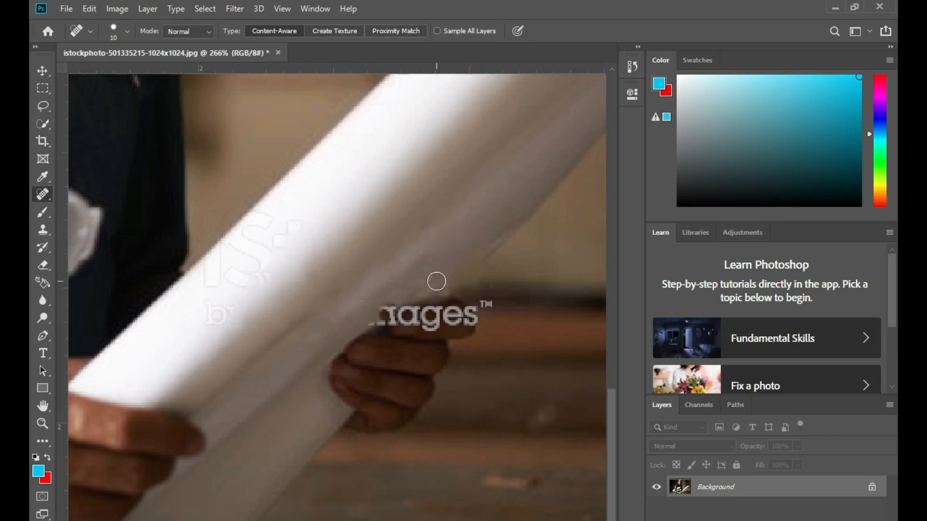
# Heal the "mages™" letters over the fingers and clean up the lower edge of the large roll.
pyautogui.moveTo(415, 326); pyautogui.dragTo(480, 313)
pyautogui.moveTo(396, 312); pyautogui.dragTo(421, 307)
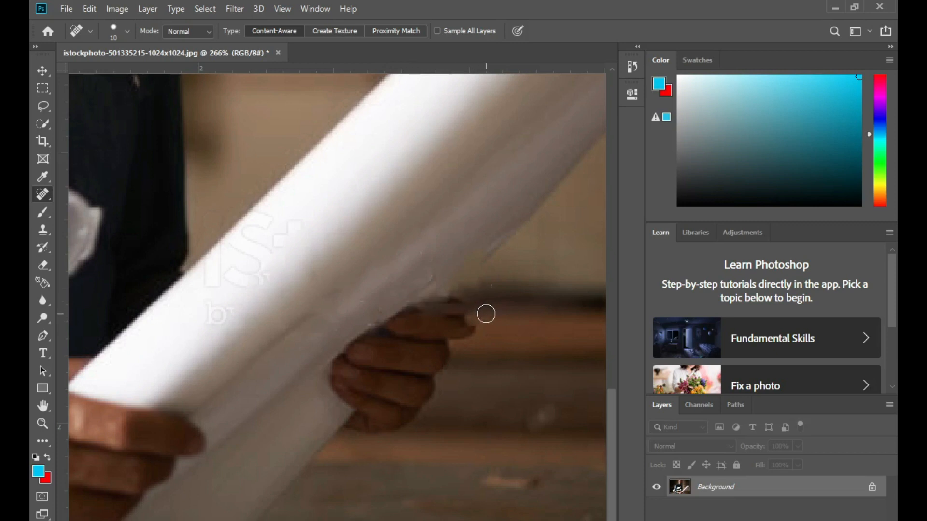
pyautogui.moveTo(502, 242); pyautogui.dragTo(466, 278)
pyautogui.moveTo(427, 302); pyautogui.dragTo(473, 330)
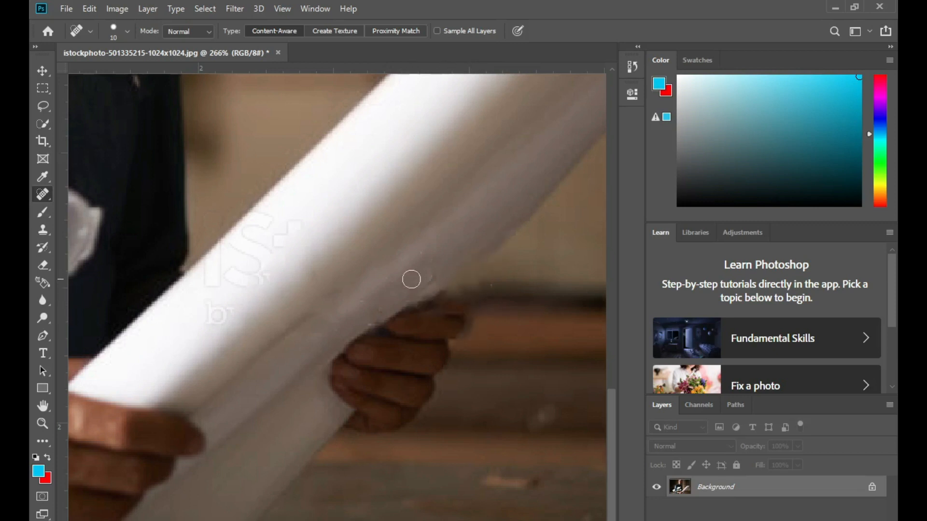
# Repair the lower edge of the large paper roll just above the fingers with the Patch tool and deselect.
pyautogui.scroll(3, 473, 272)
pyautogui.rightClick(47, 196)
pyautogui.click(96, 219)
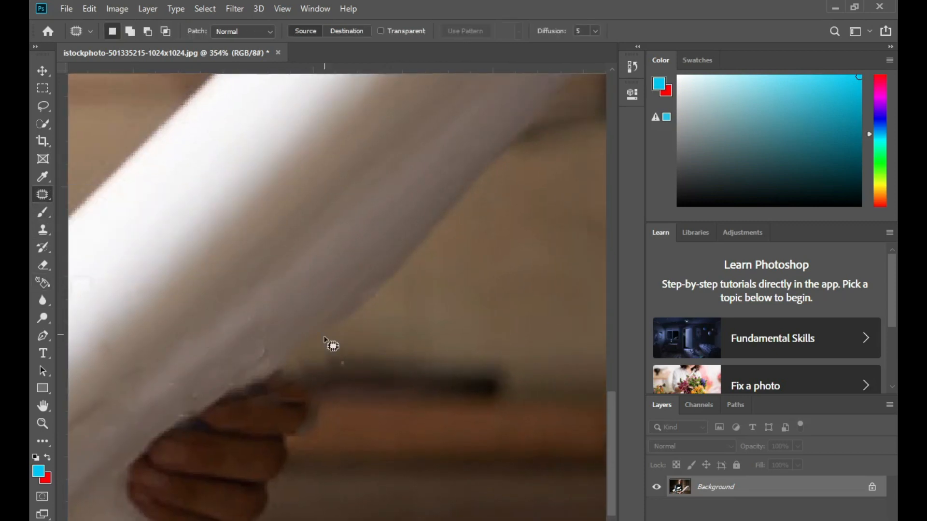
pyautogui.moveTo(364, 319); pyautogui.dragTo(321, 283)
pyautogui.moveTo(327, 341); pyautogui.dragTo(375, 296)
pyautogui.hotkey('ctrl', 'd')
# Patch the "Getty" watermark text at the upper end of the large roll and the "b" beside the roll's edge.
pyautogui.scroll(-18, 344, 355)
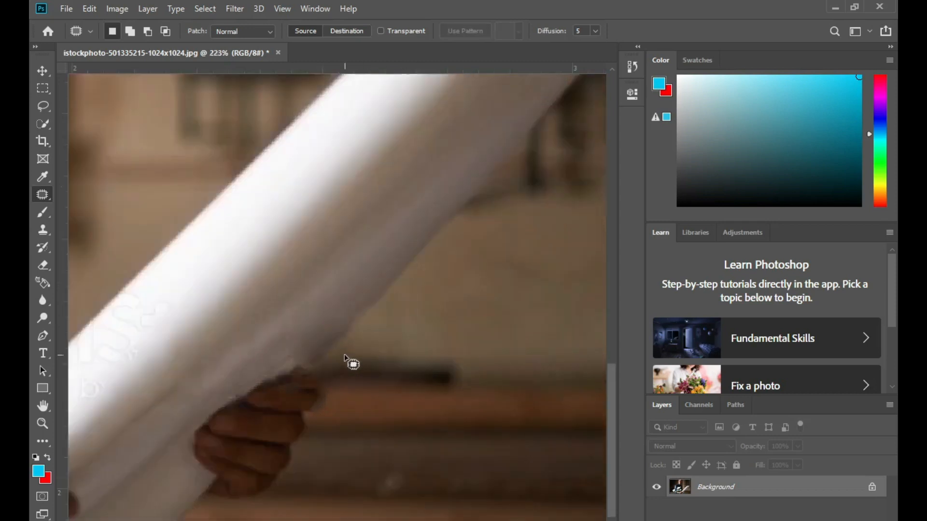
pyautogui.scroll(15, 495, 354)
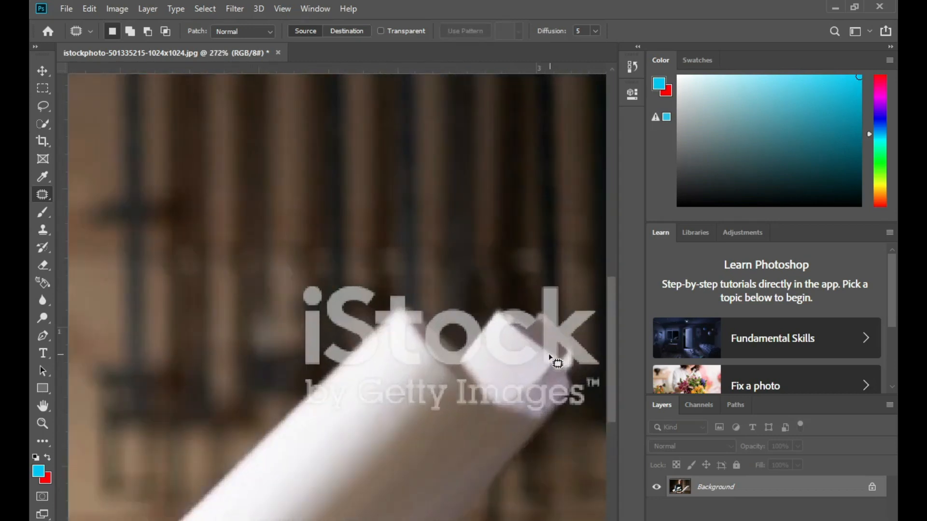
pyautogui.moveTo(250, 426); pyautogui.dragTo(337, 424)
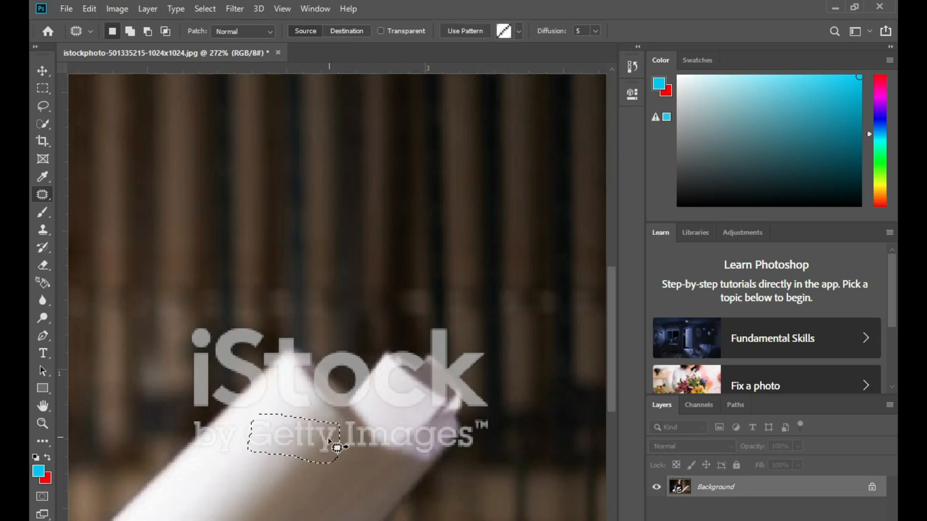
pyautogui.moveTo(276, 486); pyautogui.dragTo(276, 485)
pyautogui.hotkey('ctrl', 'd')
pyautogui.moveTo(187, 436); pyautogui.dragTo(202, 430)
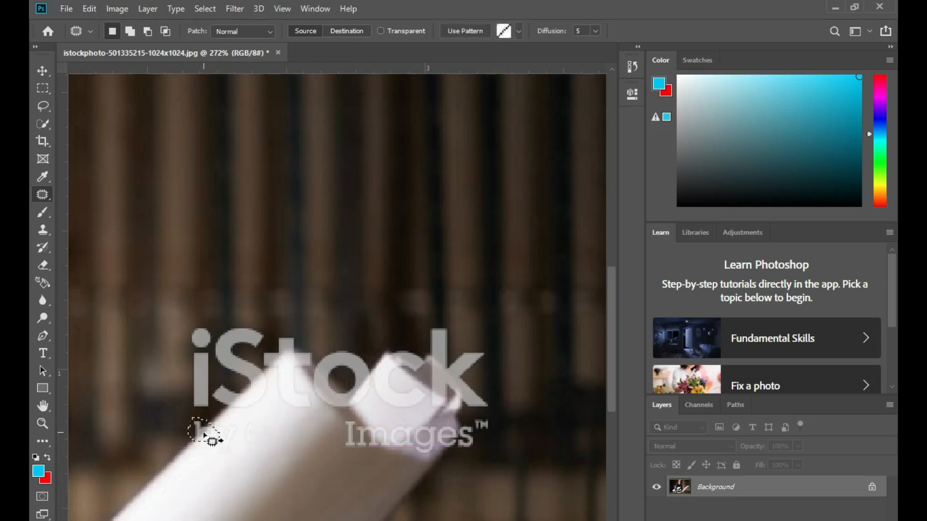
pyautogui.hotkey('ctrl', 'd')
# Heal the "iStoc" and "Images" watermark letters across the upper roll ends with the Spot Healing Brush at size 10.
pyautogui.rightClick(46, 196)
pyautogui.click(96, 195)
pyautogui.moveTo(200, 340)
pyautogui.mouseDown()
pyautogui.moveTo(199, 380)
pyautogui.moveTo(204, 338)
pyautogui.mouseUp()
pyautogui.moveTo(231, 399)
pyautogui.mouseDown()
pyautogui.moveTo(218, 393)
pyautogui.moveTo(251, 371)
pyautogui.moveTo(218, 353)
pyautogui.moveTo(247, 336)
pyautogui.moveTo(249, 361)
pyautogui.moveTo(288, 344)
pyautogui.moveTo(354, 400)
pyautogui.moveTo(333, 362)
pyautogui.moveTo(347, 370)
pyautogui.mouseUp()
pyautogui.moveTo(416, 366)
pyautogui.mouseDown()
pyautogui.moveTo(397, 399)
pyautogui.moveTo(421, 401)
pyautogui.moveTo(398, 358)
pyautogui.moveTo(371, 382)
pyautogui.moveTo(329, 386)
pyautogui.mouseUp()
pyautogui.moveTo(348, 433)
pyautogui.mouseDown()
pyautogui.moveTo(467, 433)
pyautogui.moveTo(360, 435)
pyautogui.moveTo(436, 456)
pyautogui.mouseUp()
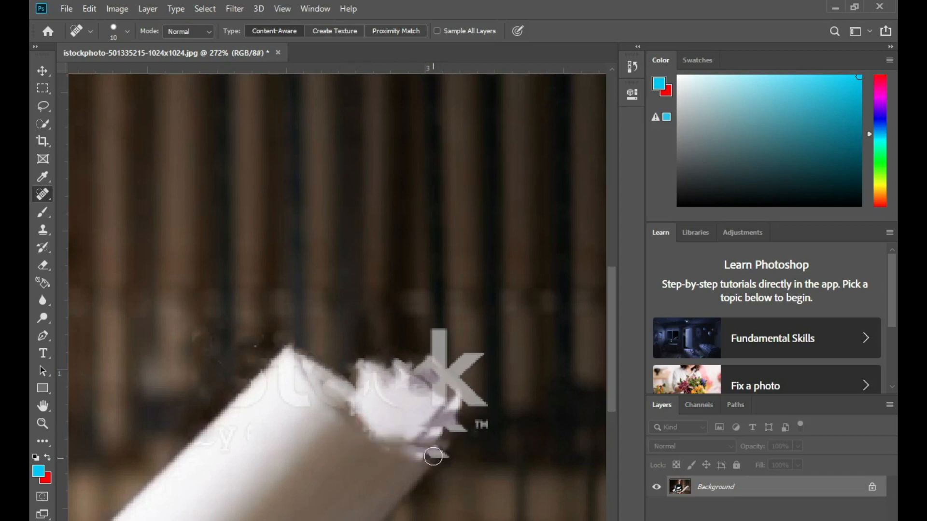
# Heal the "k" and "™" of the watermark and smooth the surface of the smaller roll's end.
pyautogui.moveTo(451, 372)
pyautogui.mouseDown()
pyautogui.moveTo(435, 338)
pyautogui.moveTo(478, 360)
pyautogui.moveTo(435, 333)
pyautogui.moveTo(468, 404)
pyautogui.moveTo(435, 453)
pyautogui.moveTo(437, 410)
pyautogui.moveTo(426, 450)
pyautogui.mouseUp()
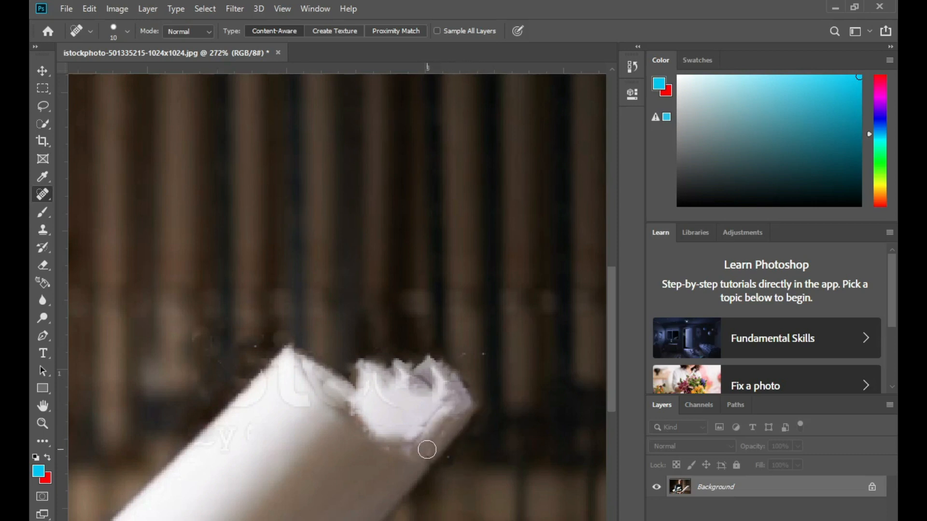
pyautogui.moveTo(447, 405)
pyautogui.mouseDown()
pyautogui.moveTo(422, 385)
pyautogui.moveTo(449, 396)
pyautogui.mouseUp()
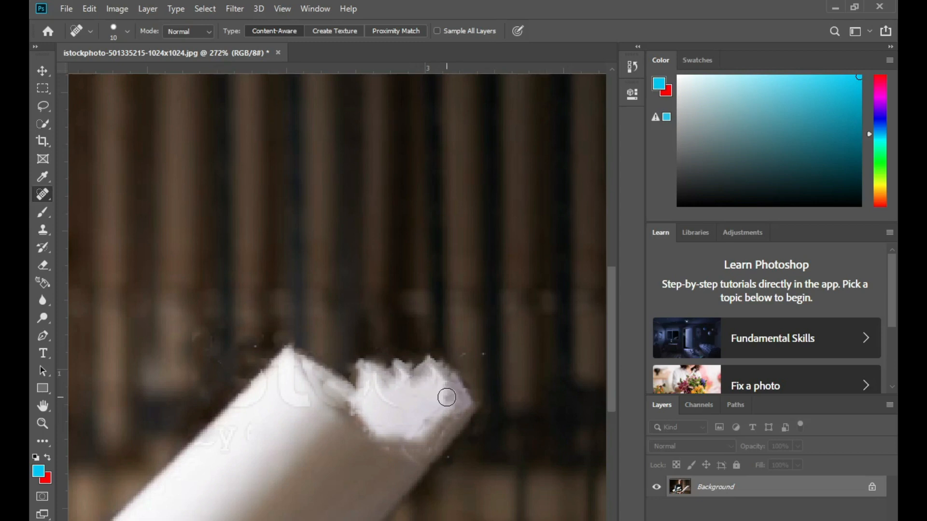
pyautogui.scroll(-5, 448, 394)
pyautogui.scroll(4, 447, 392)
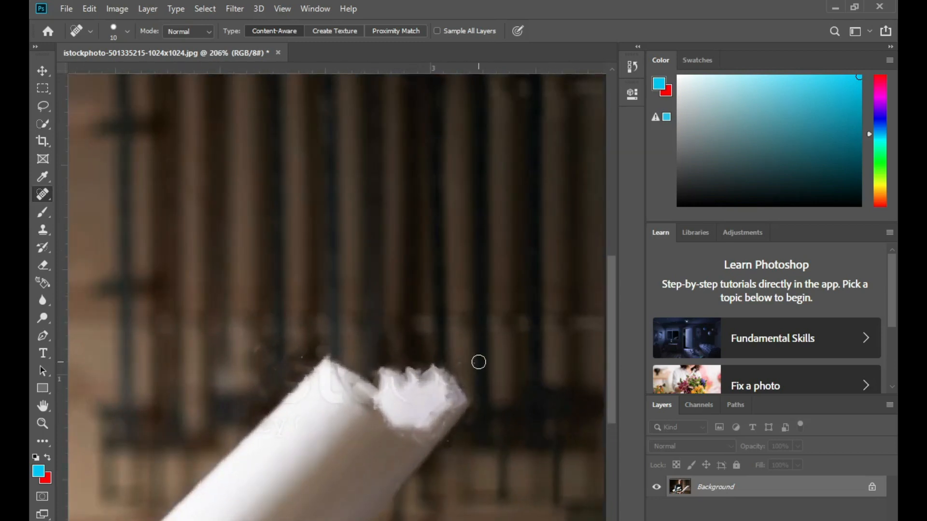
pyautogui.scroll(-5, 450, 450)
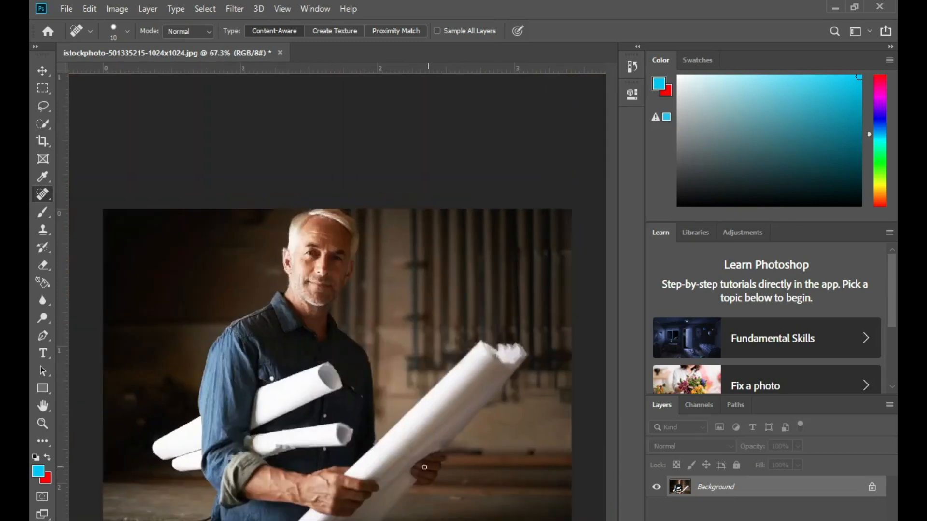
pyautogui.scroll(1, 308, 406)
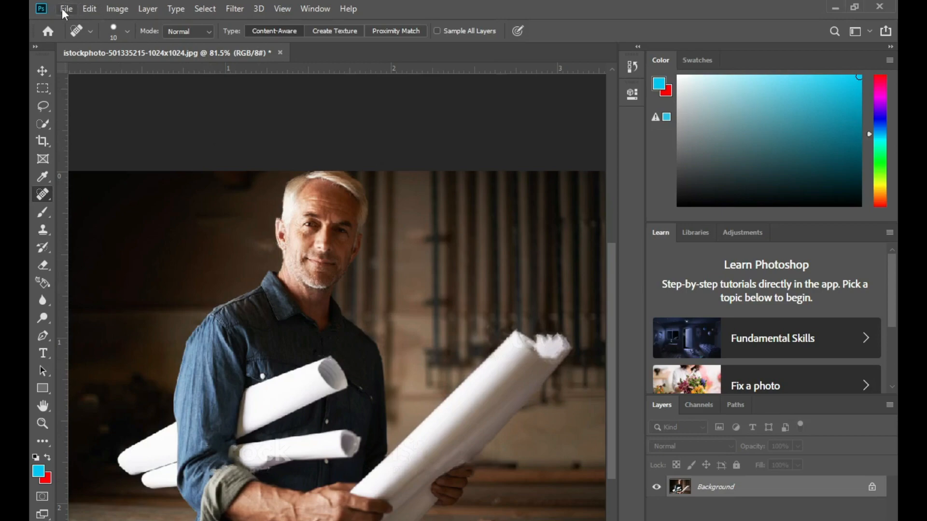
pyautogui.click(63, 10)
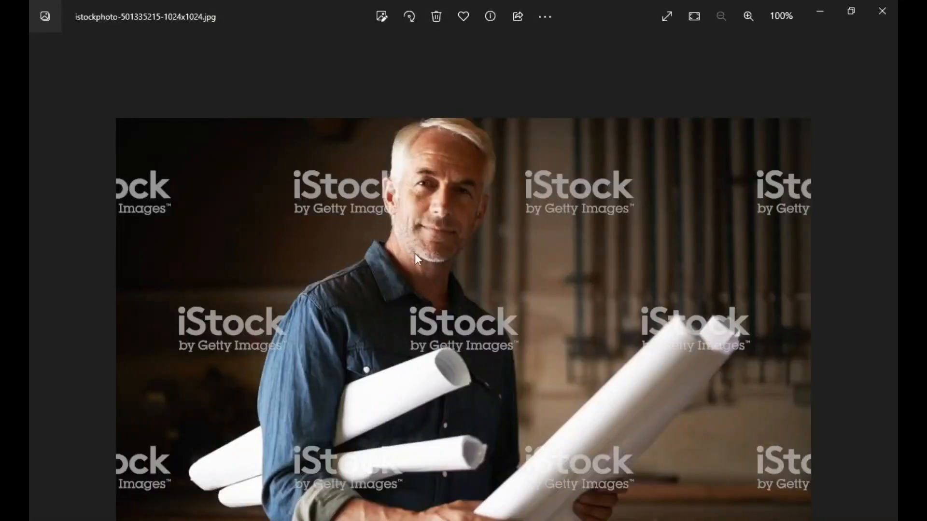
pyautogui.click(885, 349)
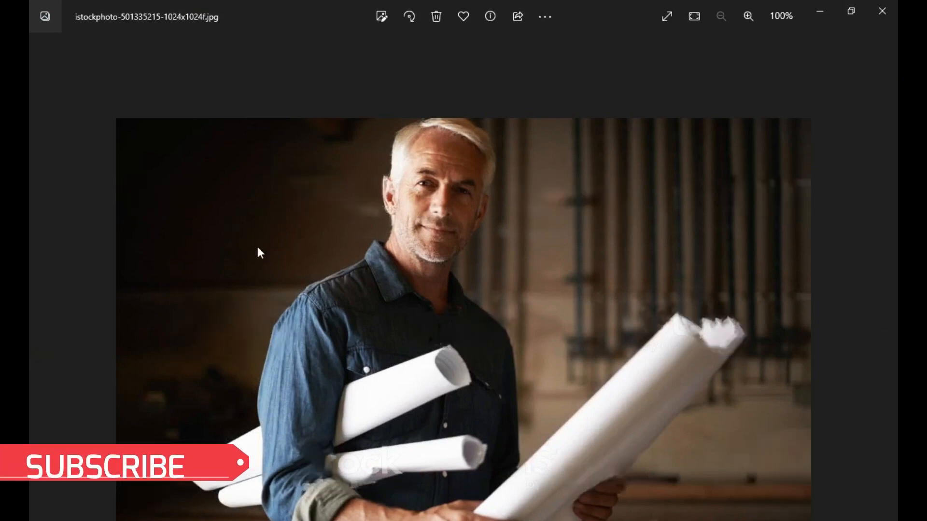
pyautogui.click(49, 249)
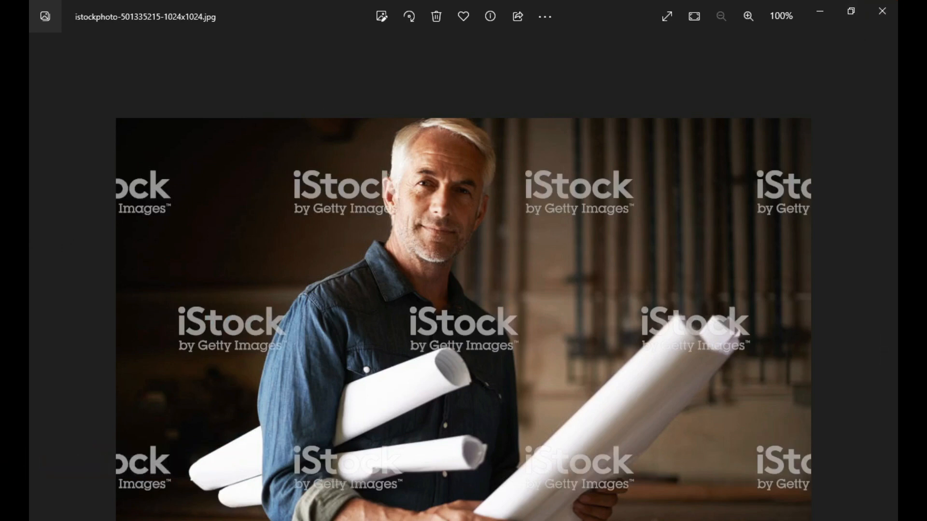
pyautogui.moveTo(474, 520)
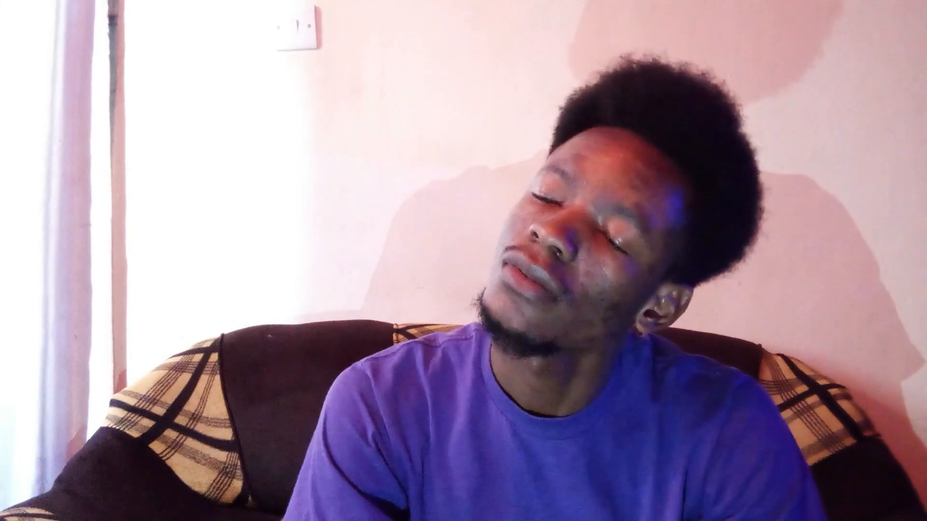